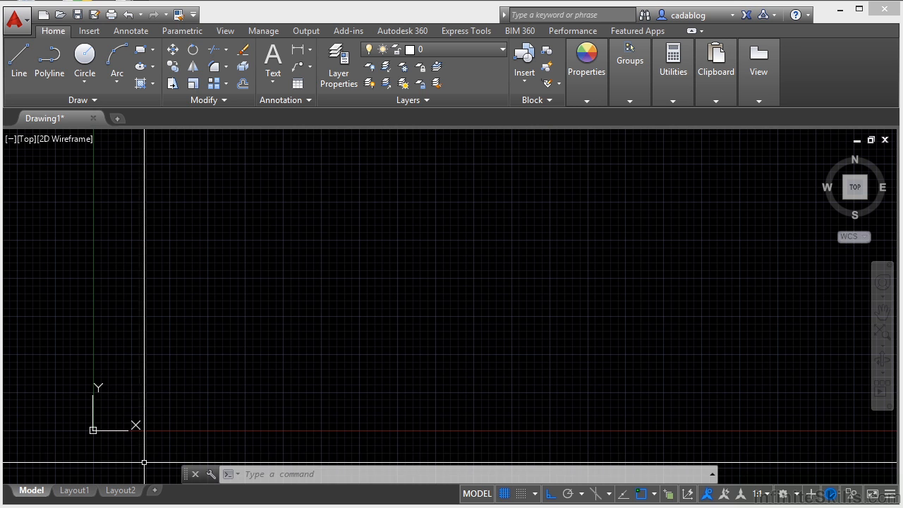
# - Switch to Layout1 paper space, activate model space inside its viewport, and return to the full model space
pyautogui.moveTo(85, 498)
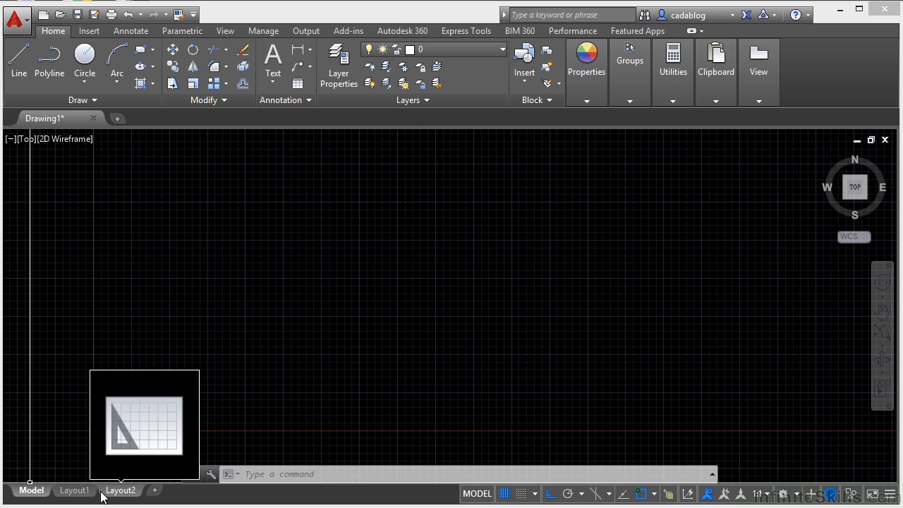
pyautogui.click(476, 494)
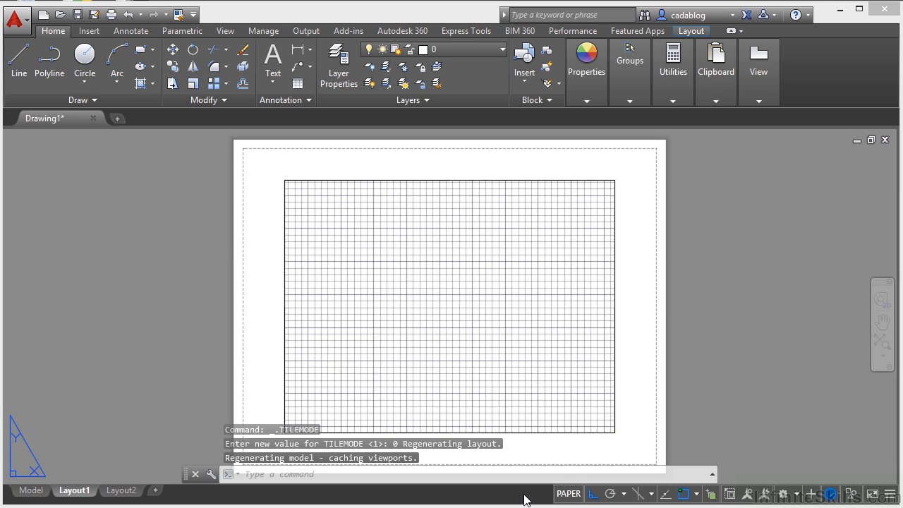
pyautogui.click(564, 494)
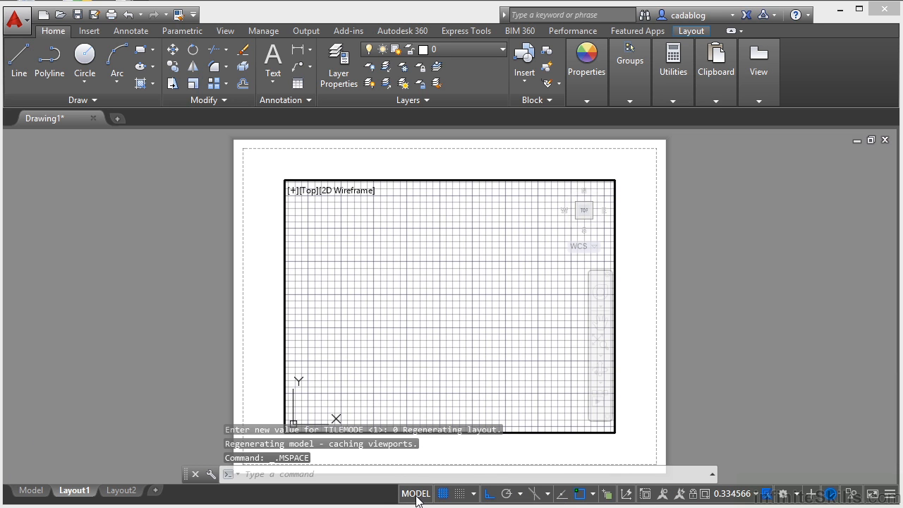
pyautogui.click(25, 490)
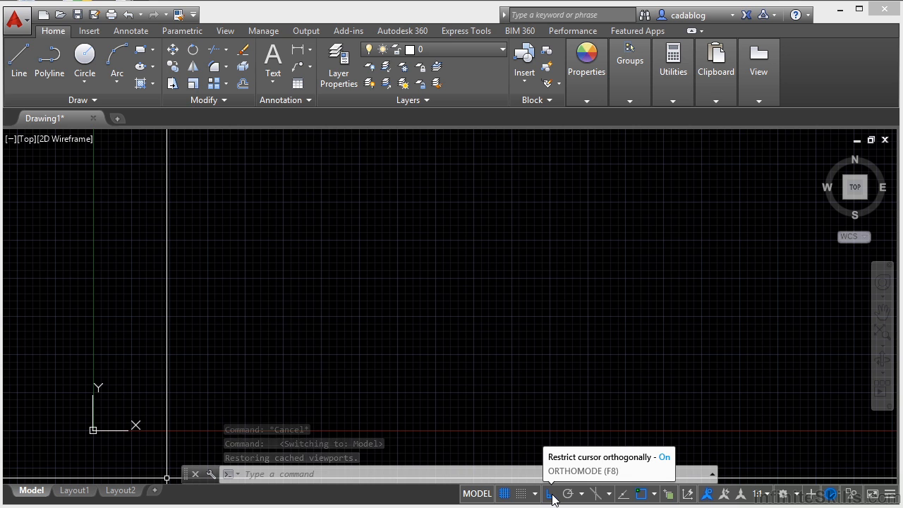
# - Toggle the drawing grid off and back on, and toggle snapping to the grid on and back off
pyautogui.click(504, 494)
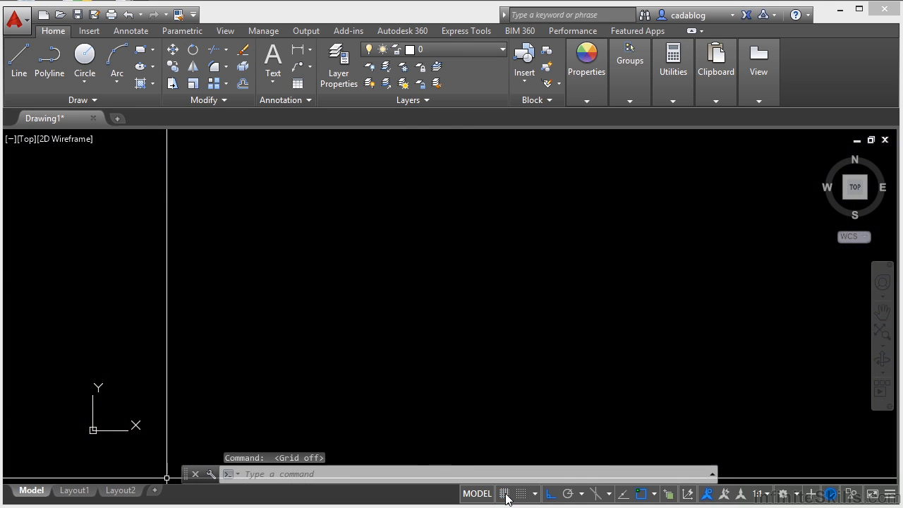
pyautogui.click(504, 494)
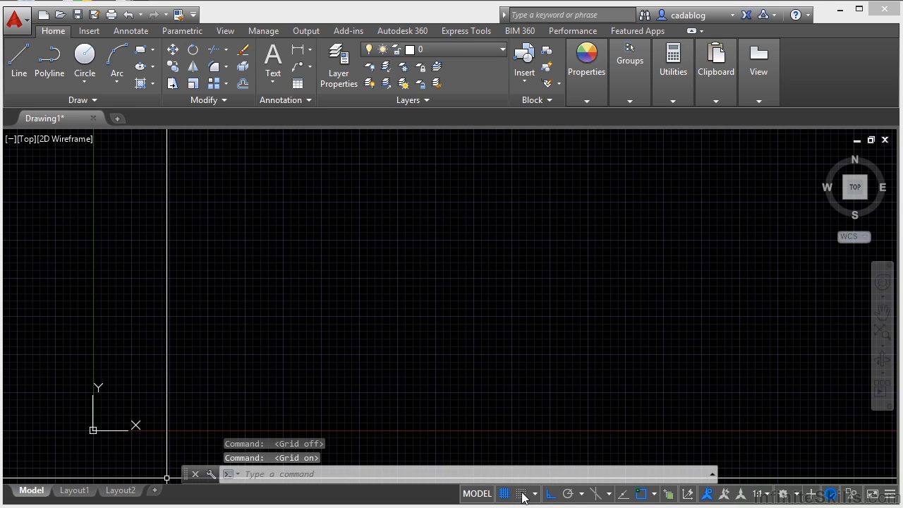
pyautogui.click(521, 494)
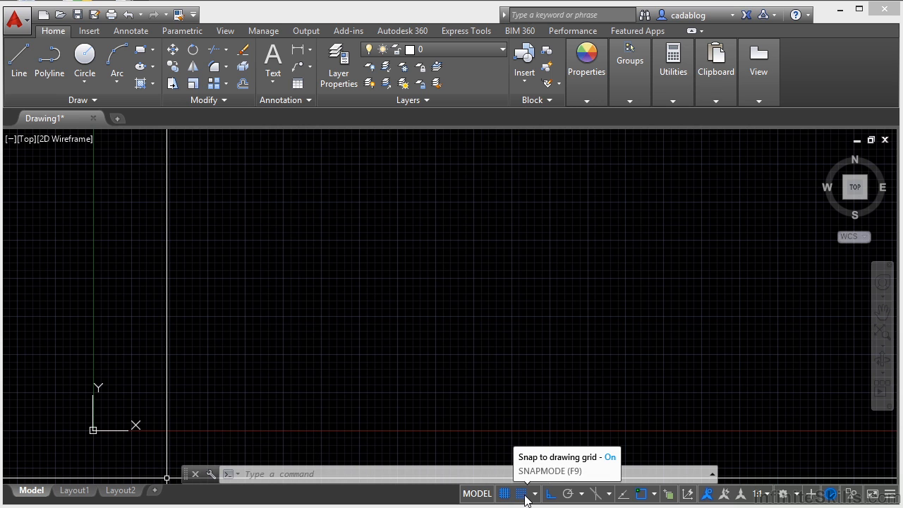
pyautogui.click(525, 495)
pyautogui.click(525, 496)
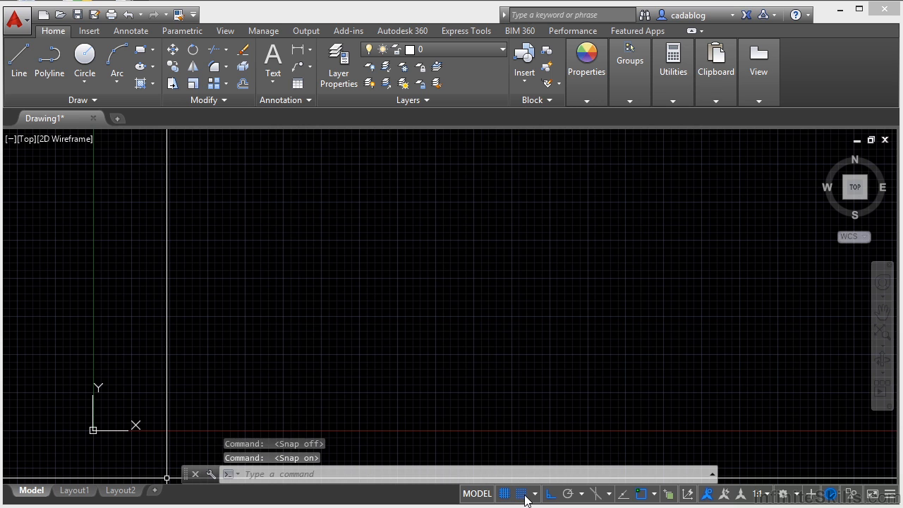
pyautogui.click(525, 496)
pyautogui.click(525, 496)
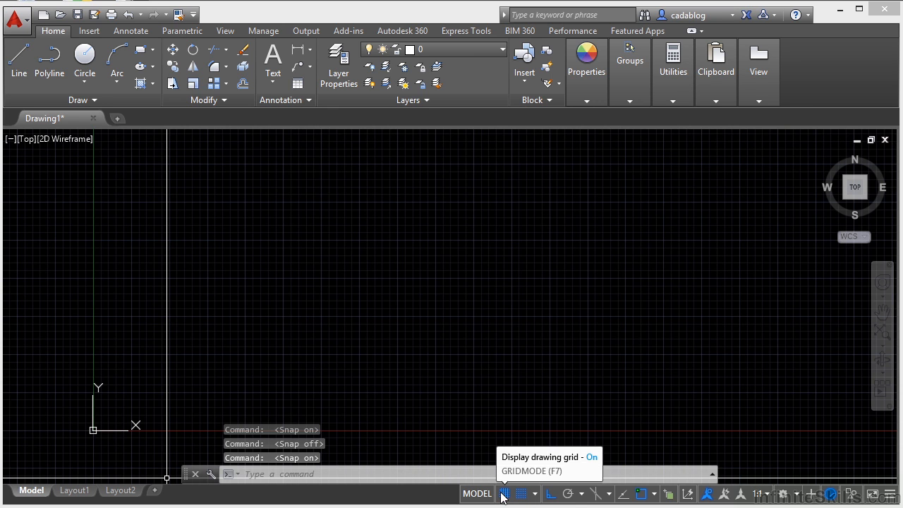
pyautogui.click(523, 496)
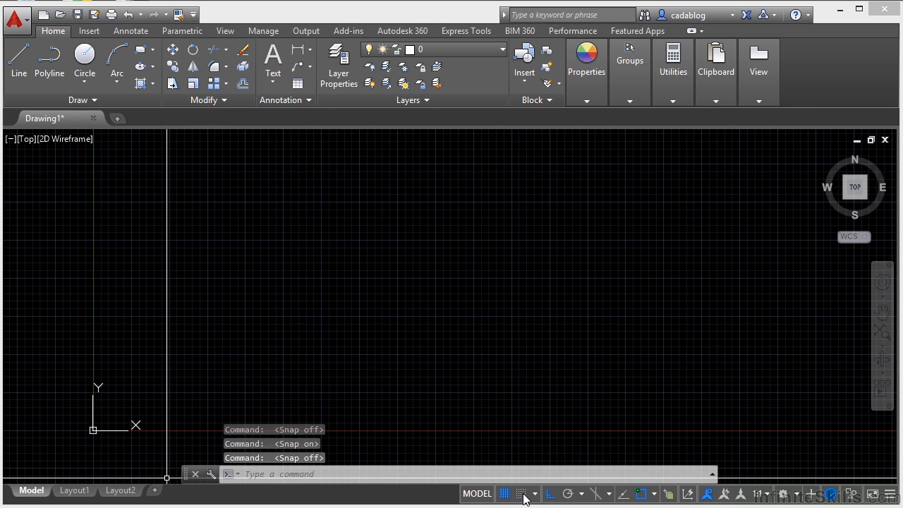
# - Change the snap type to Polar Snap and back to Grid Snap
pyautogui.click(535, 493)
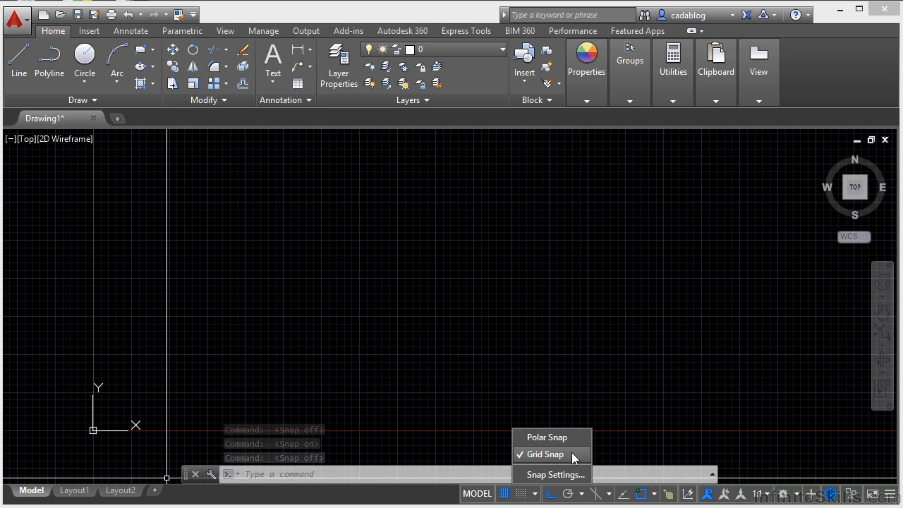
pyautogui.click(561, 452)
pyautogui.click(535, 494)
pyautogui.click(553, 438)
pyautogui.click(535, 494)
pyautogui.click(549, 453)
# - Review the snap and grid spacing in the drafting settings, and close them without saving changes
pyautogui.click(536, 494)
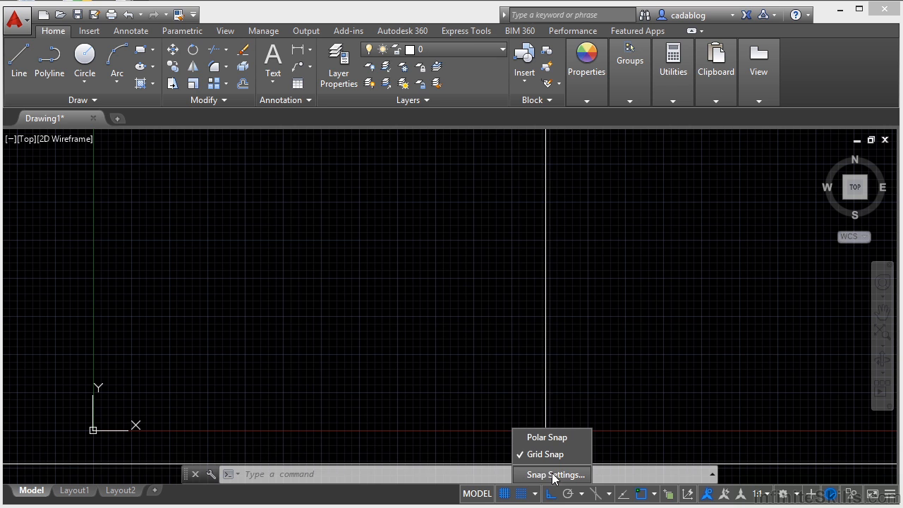
pyautogui.click(544, 474)
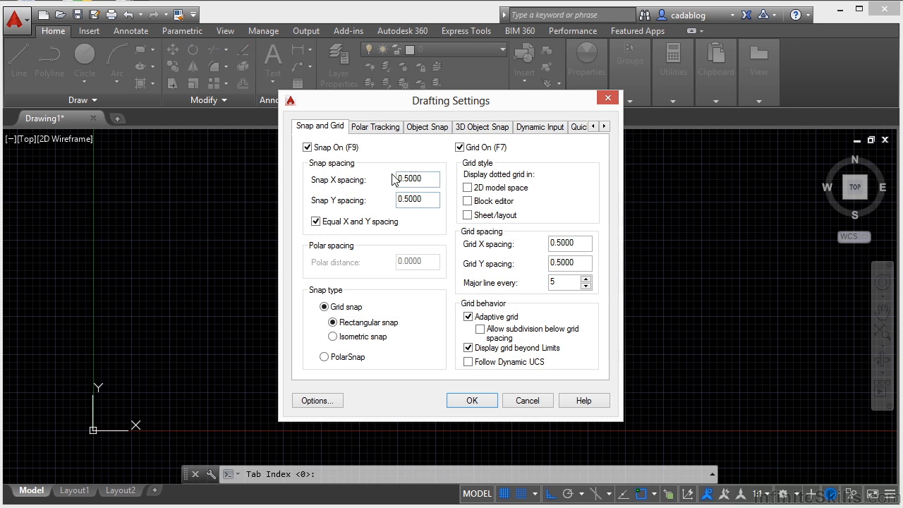
pyautogui.click(526, 401)
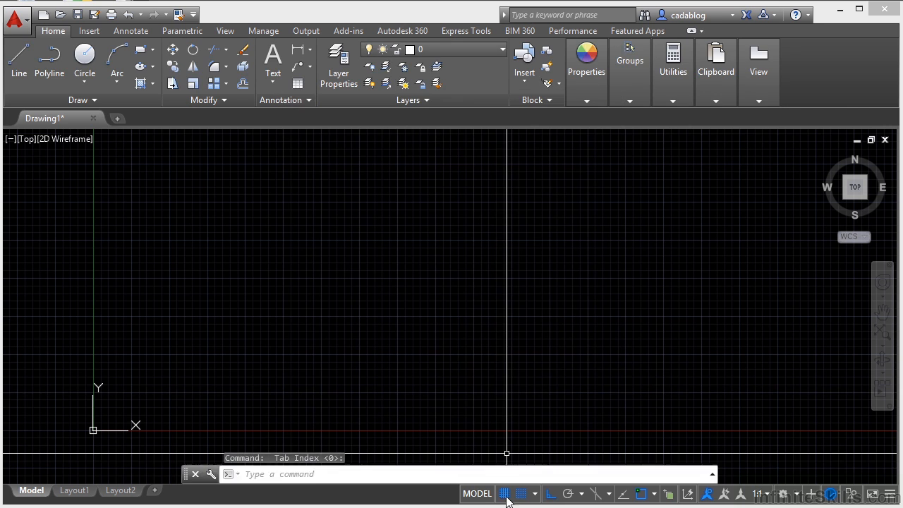
# - Toggle Ortho mode off and back on, and switch Polar Tracking on and back off
pyautogui.click(553, 496)
pyautogui.click(552, 496)
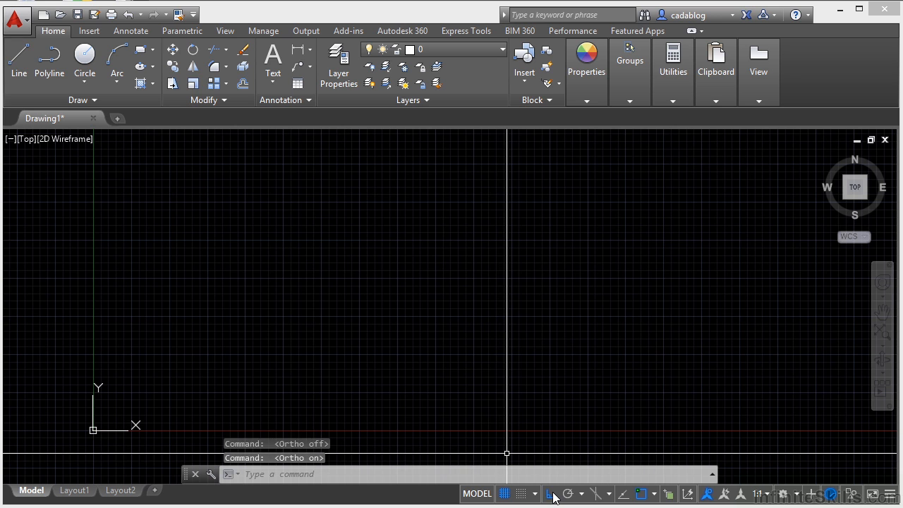
pyautogui.click(552, 496)
pyautogui.click(554, 496)
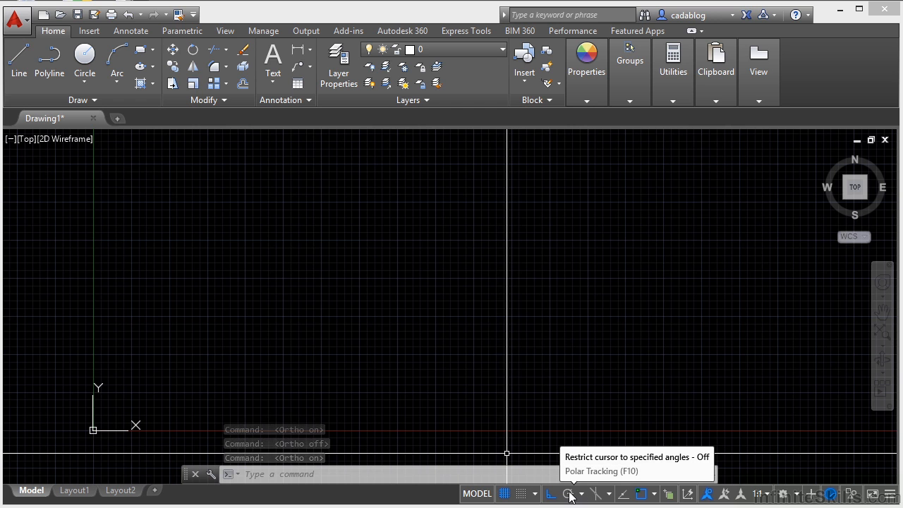
pyautogui.click(568, 493)
pyautogui.click(568, 495)
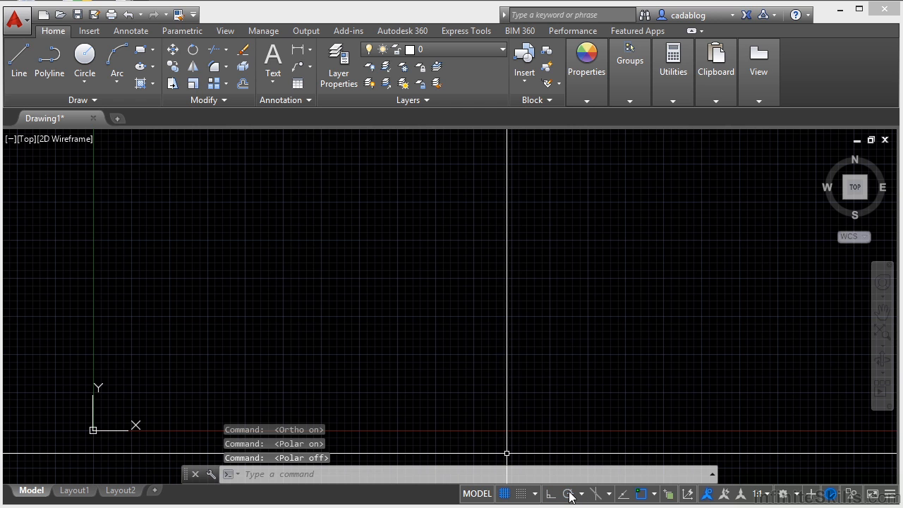
# - Review the polar tracking angle presets and tracking settings, and close them without saving changes
pyautogui.click(582, 494)
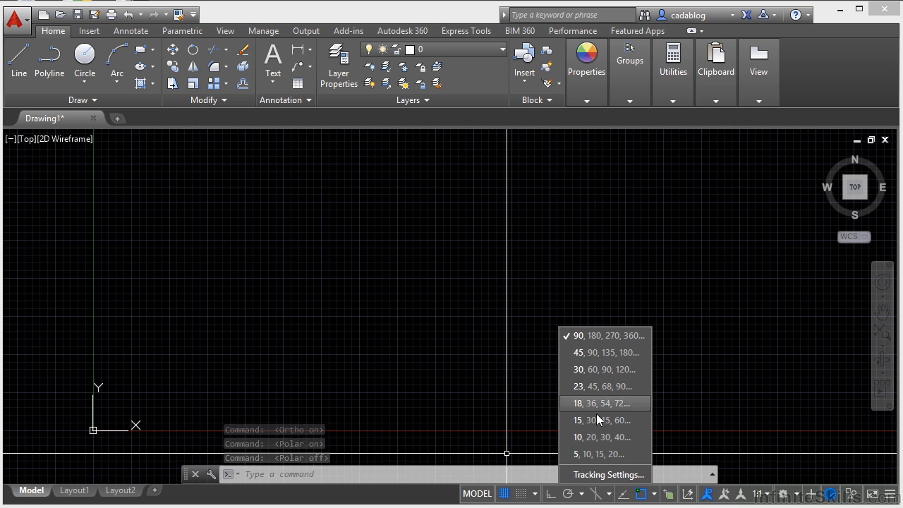
pyautogui.click(591, 474)
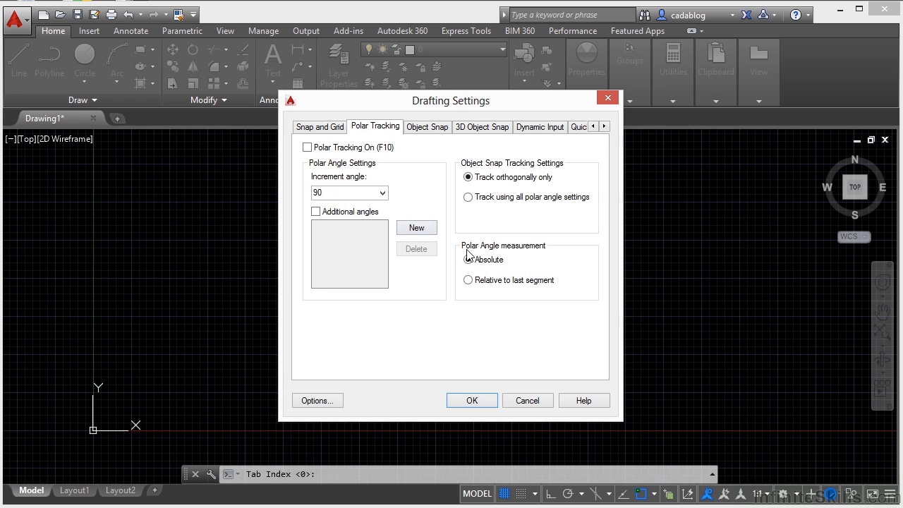
pyautogui.click(525, 401)
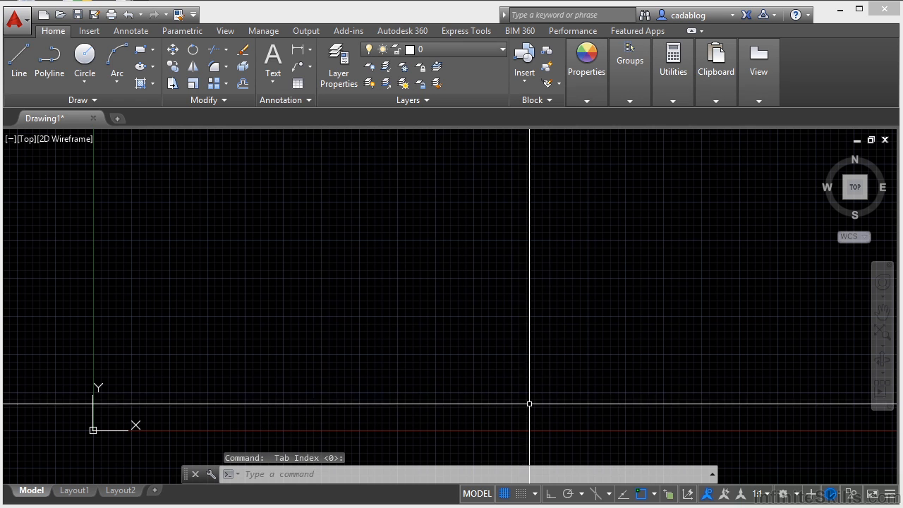
# - Turn on isometric drafting and set the active plane to isoplane Top
pyautogui.click(597, 495)
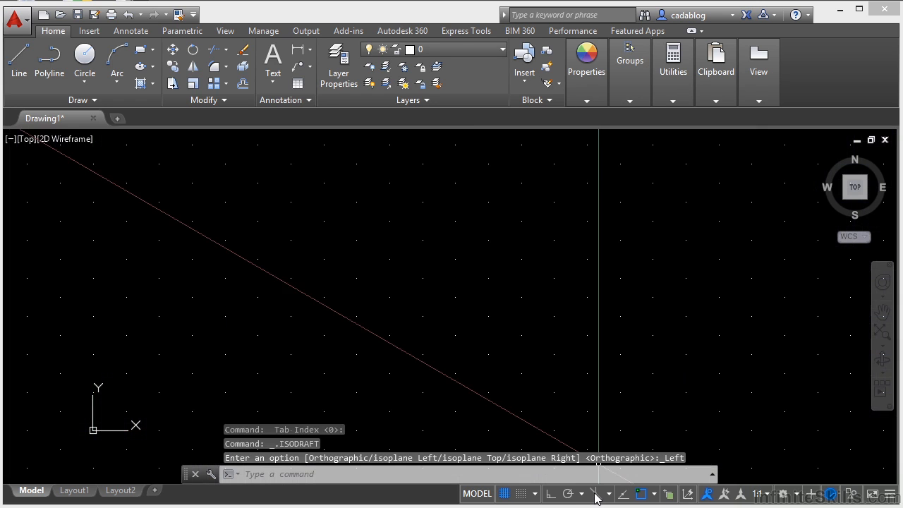
pyautogui.click(594, 494)
pyautogui.click(595, 495)
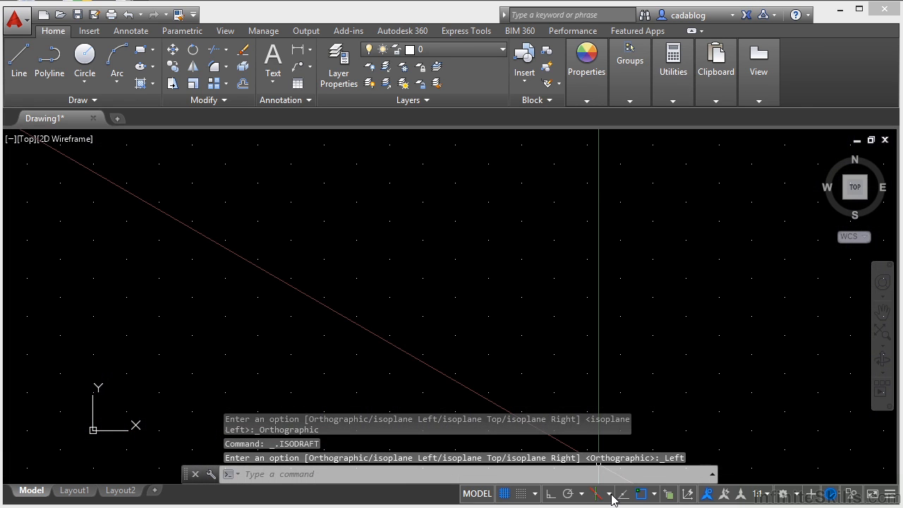
pyautogui.click(611, 498)
pyautogui.click(630, 451)
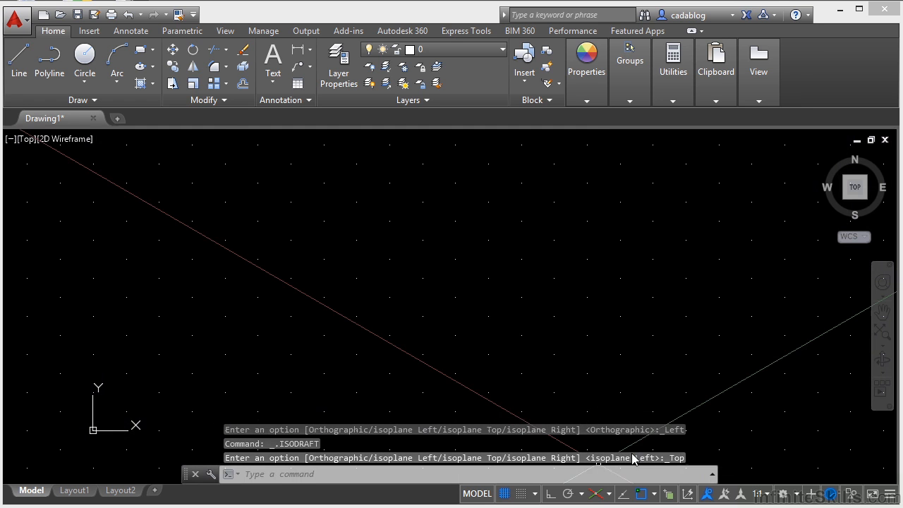
# - Draw a closed four-sided isometric shape with the Line command in the middle of the drawing, turning Ortho mode on
pyautogui.write('l')
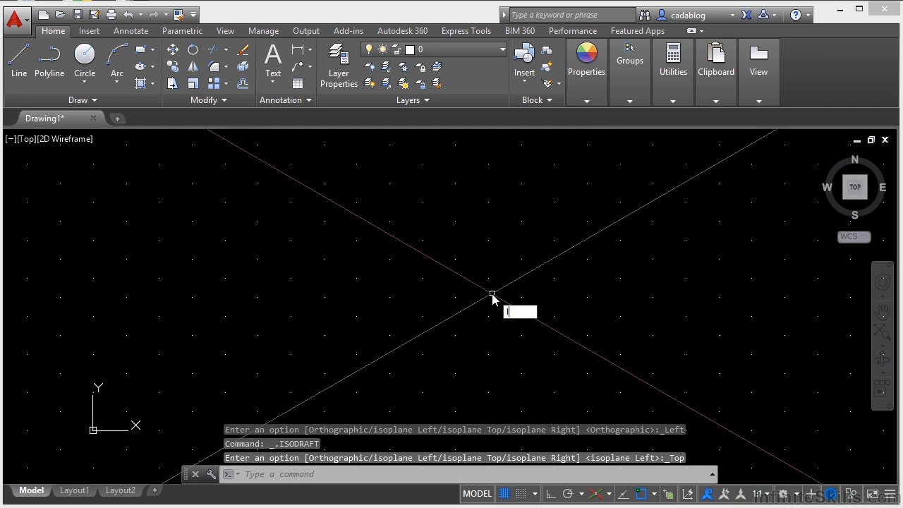
pyautogui.press('Return')
pyautogui.click(380, 263)
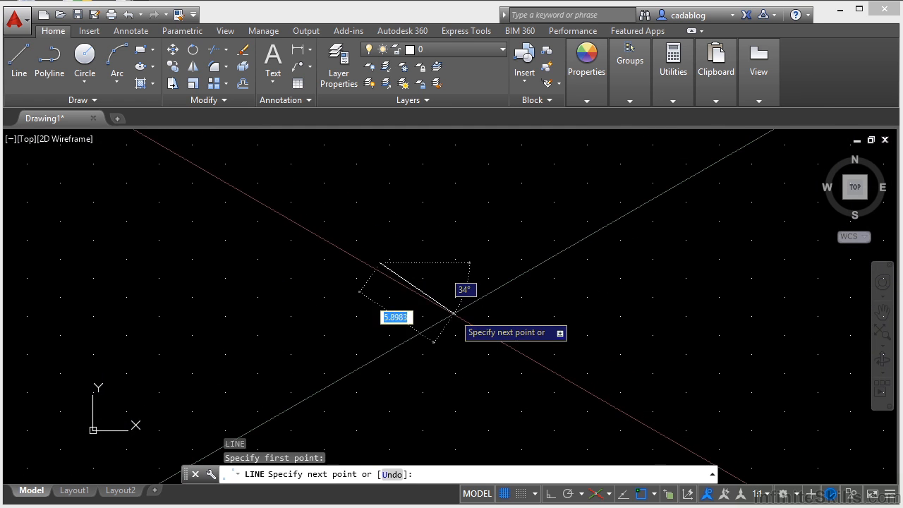
pyautogui.press('F8')
pyautogui.click(460, 308)
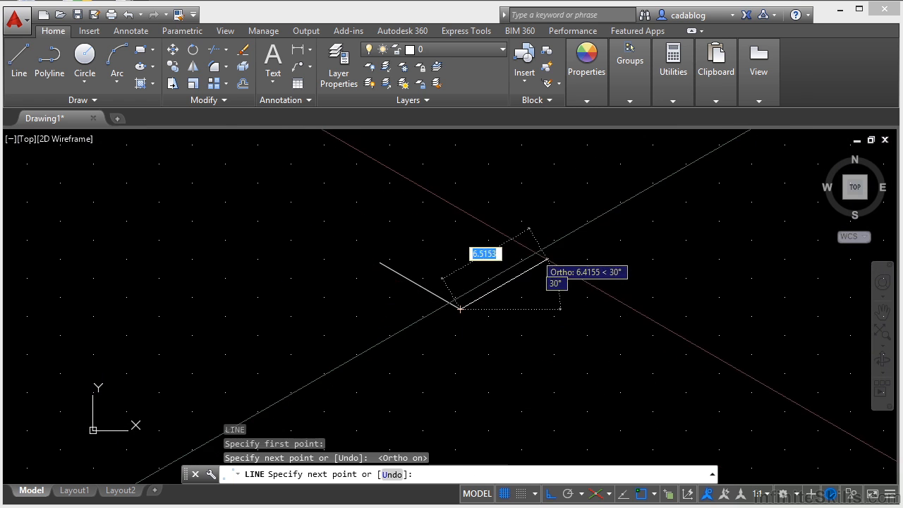
pyautogui.click(559, 250)
pyautogui.click(462, 195)
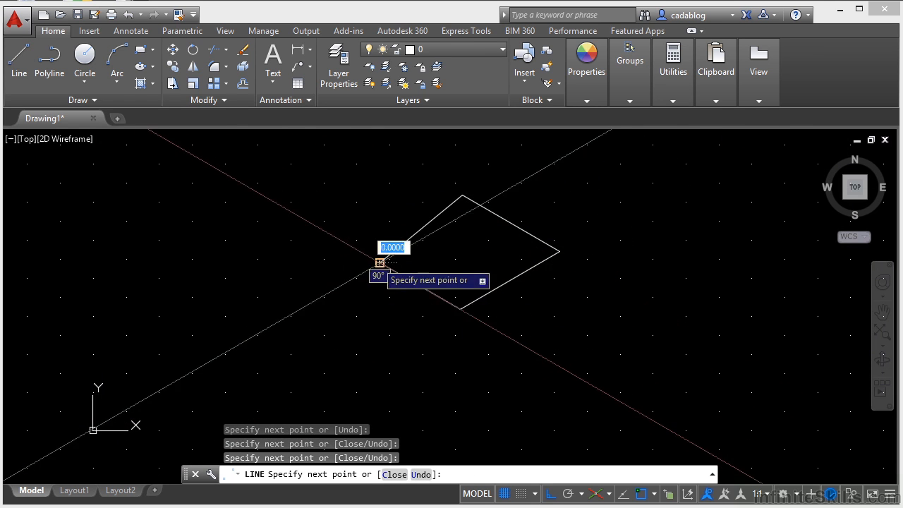
# - Try to switch the plane to isoplane Right during the Line command, end the command, and return to orthographic drafting
pyautogui.click(600, 498)
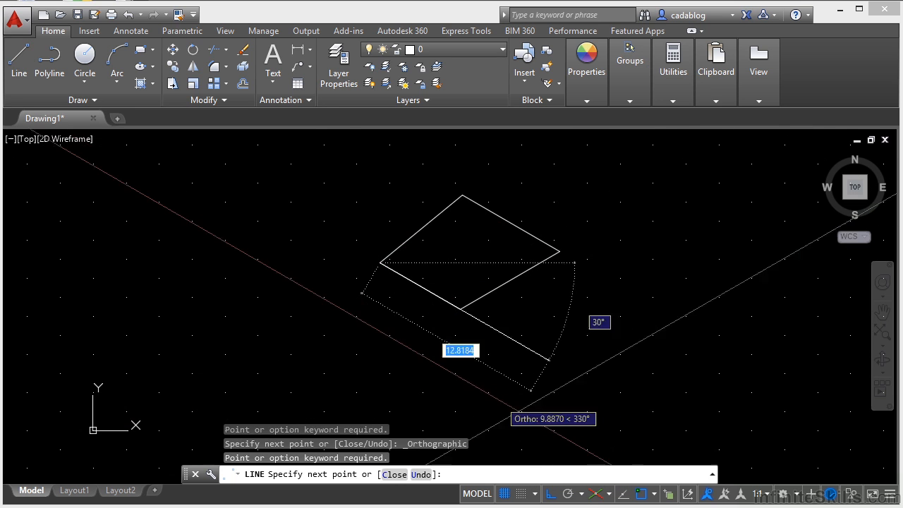
pyautogui.click(609, 494)
pyautogui.click(631, 471)
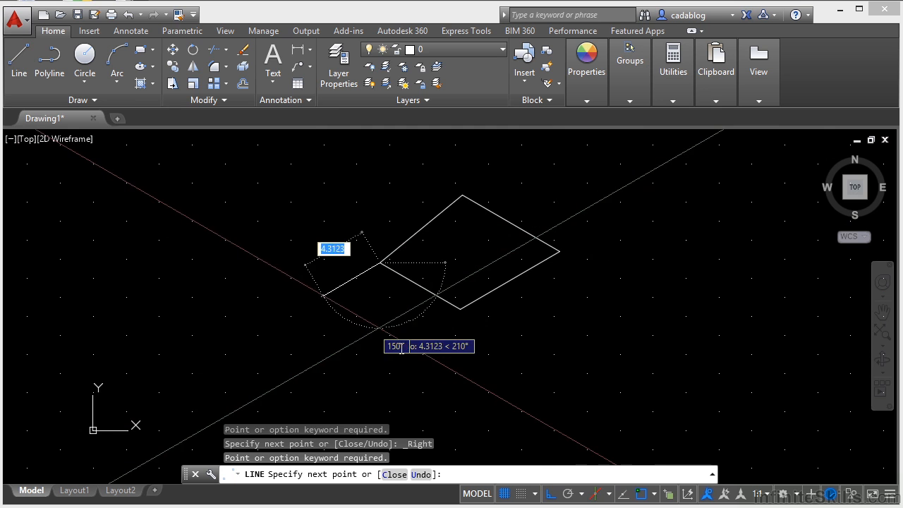
pyautogui.press('Escape')
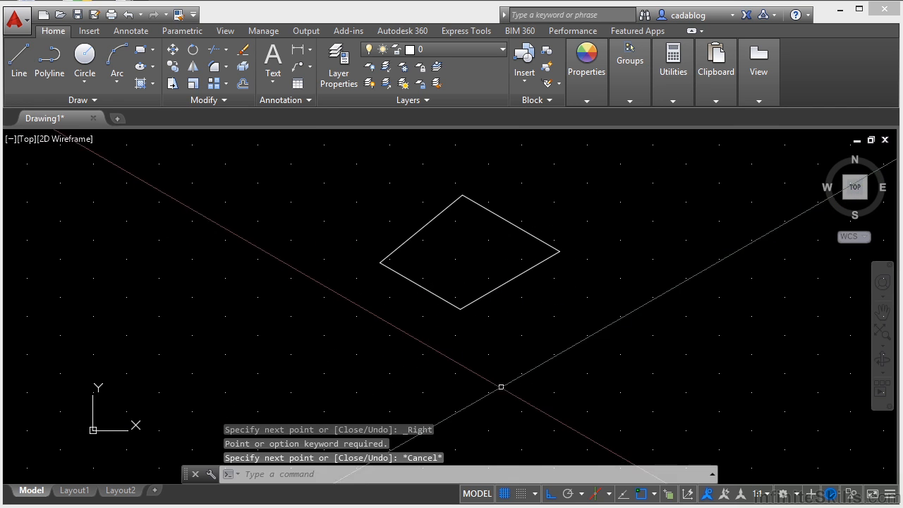
pyautogui.click(598, 497)
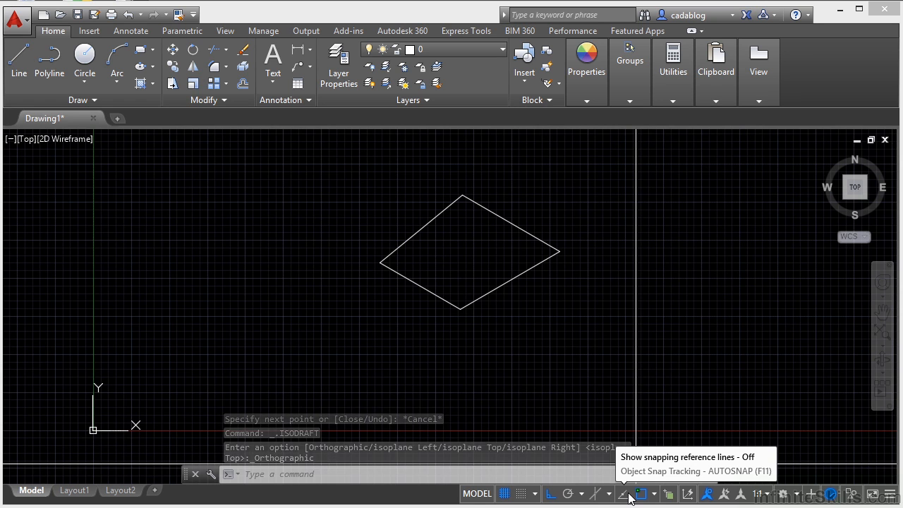
# - Turn on Object Snap Tracking
pyautogui.click(628, 497)
pyautogui.click(628, 496)
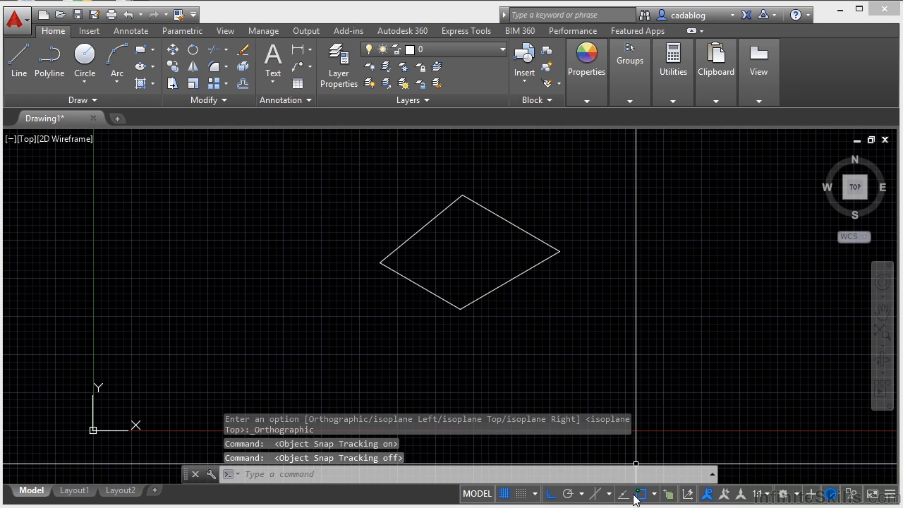
pyautogui.click(625, 495)
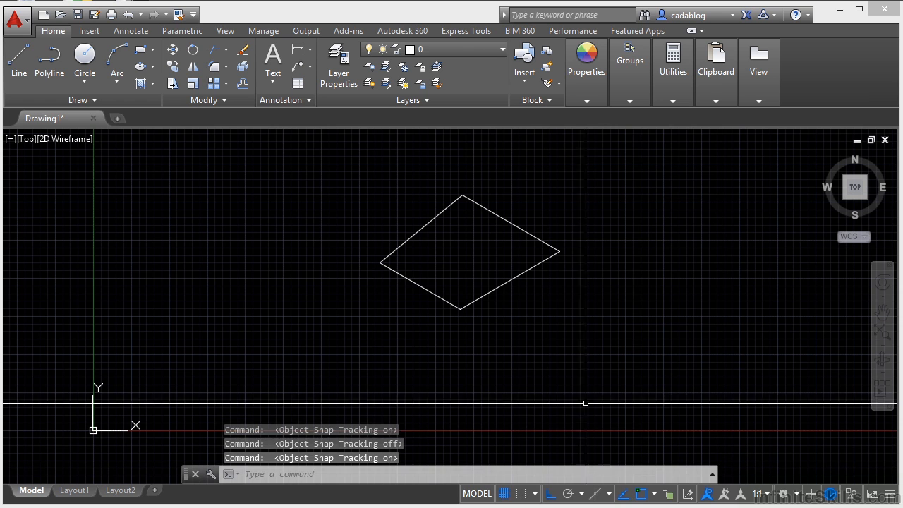
# - Draw a line about 15.45 units long at 30° from the diamond's lowest corner through its right corner, turning Ortho mode off
pyautogui.write('l')
pyautogui.press('Return')
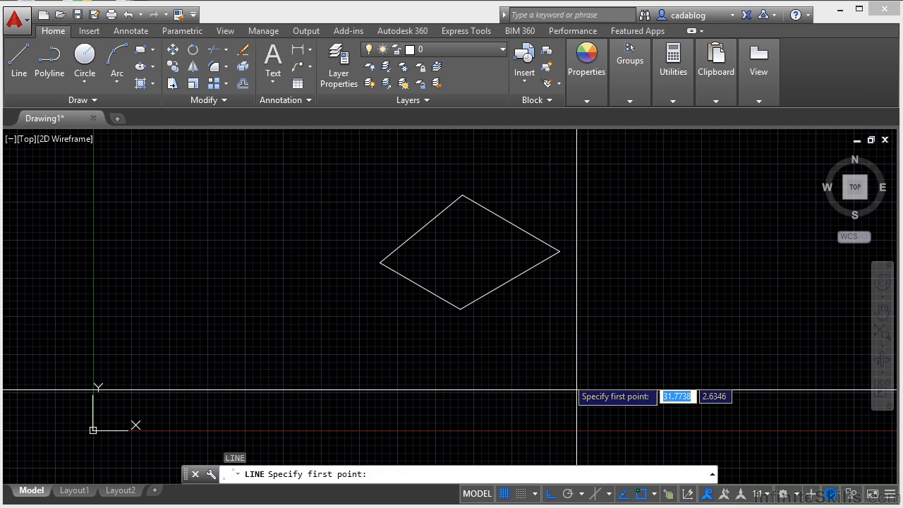
pyautogui.click(460, 308)
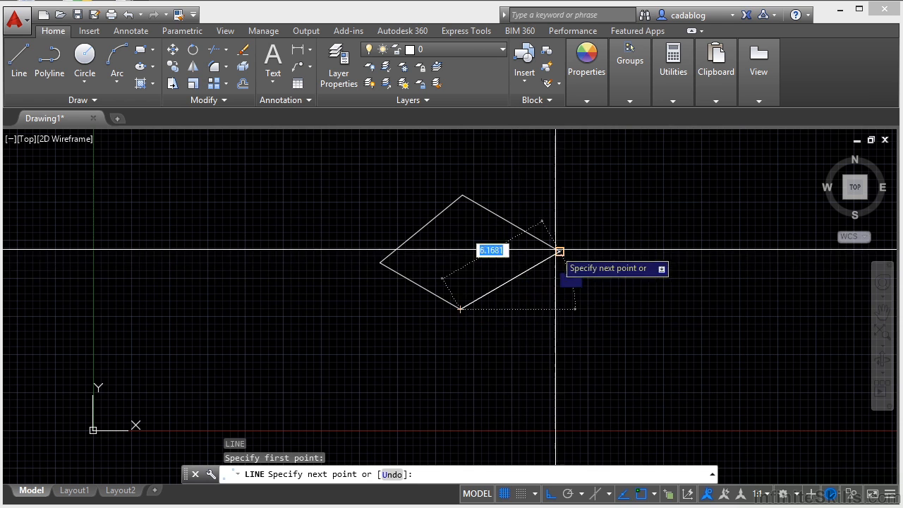
pyautogui.click(554, 494)
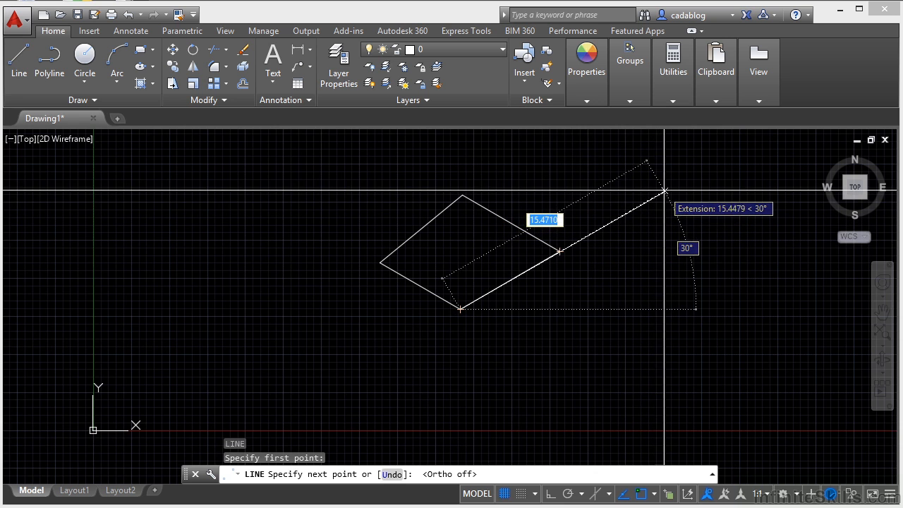
pyautogui.click(664, 190)
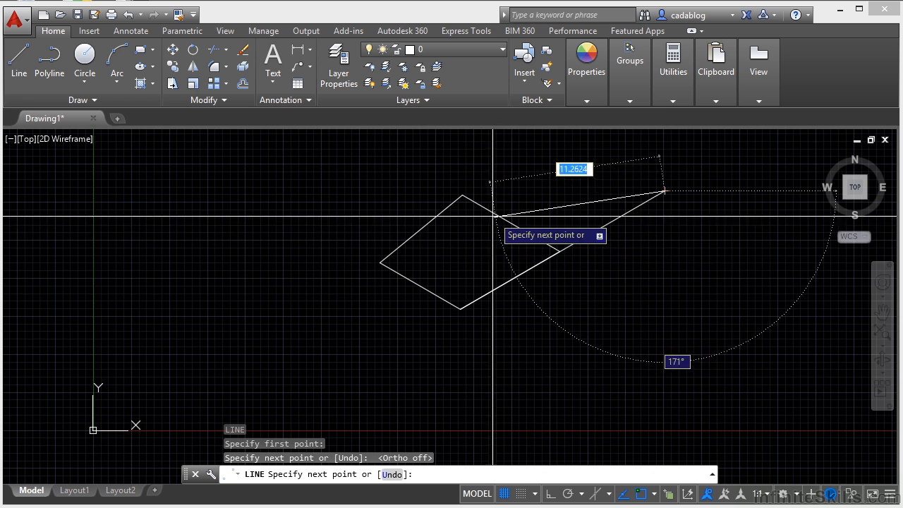
pyautogui.press('Escape')
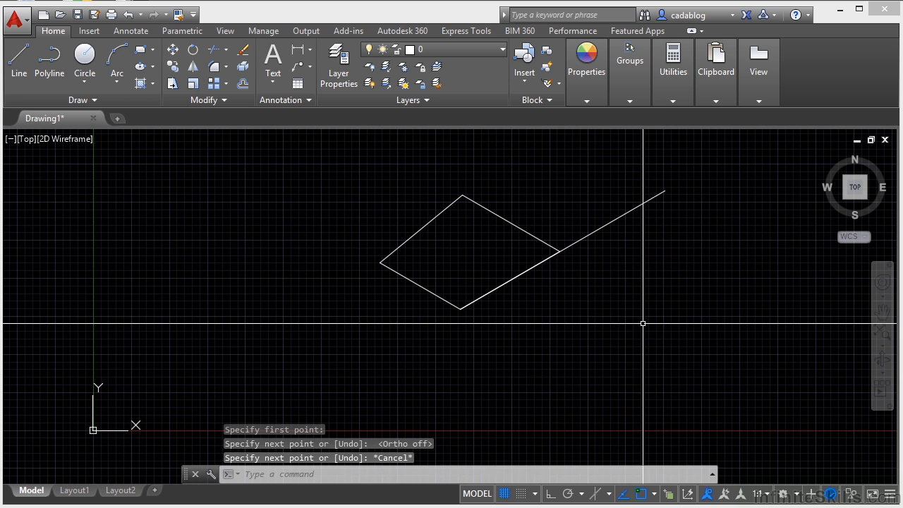
# - Toggle Object Snap off and back on twice
pyautogui.click(643, 498)
pyautogui.click(642, 497)
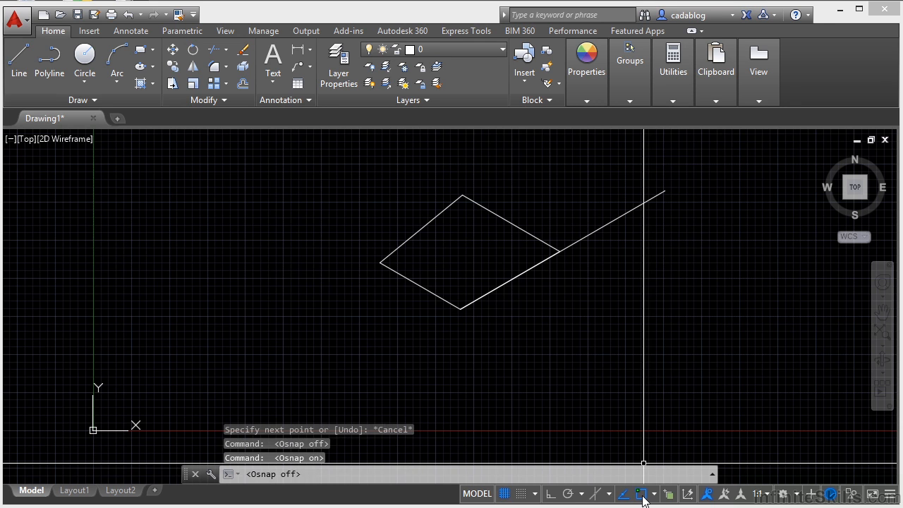
pyautogui.click(643, 498)
pyautogui.click(644, 498)
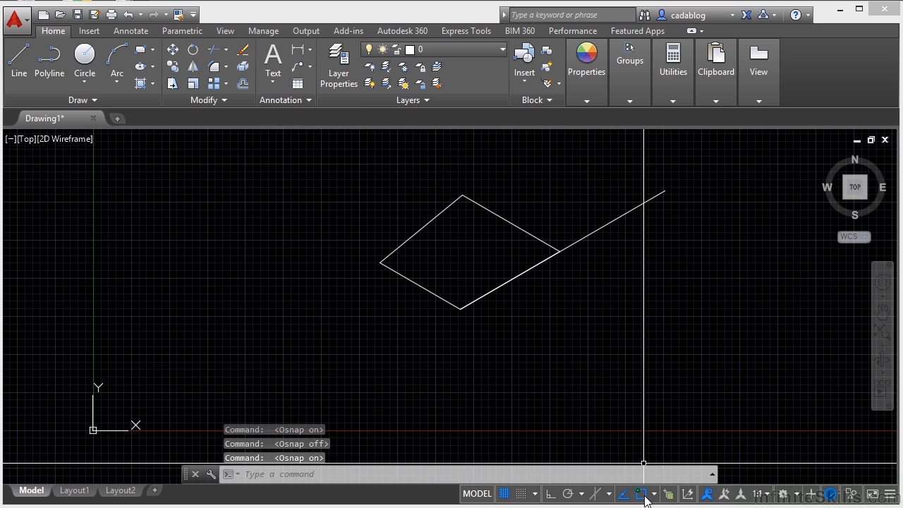
# - Enable the Node and Quadrant object snap modes, and view the object snap drafting settings without changing them
pyautogui.click(655, 495)
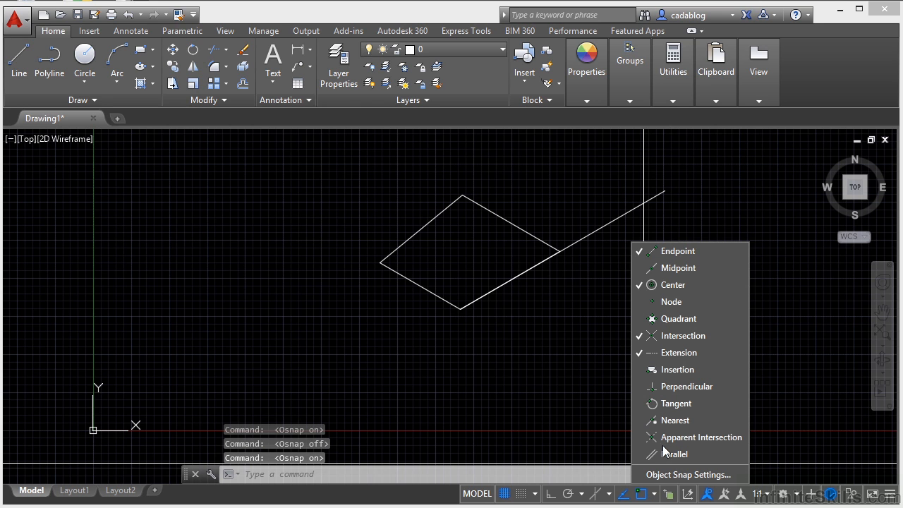
pyautogui.click(678, 269)
pyautogui.click(679, 304)
pyautogui.click(682, 319)
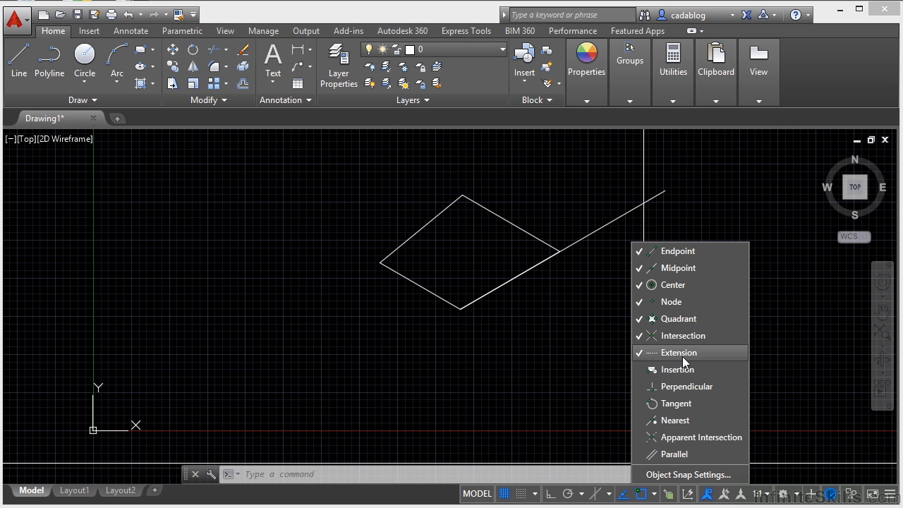
pyautogui.click(674, 475)
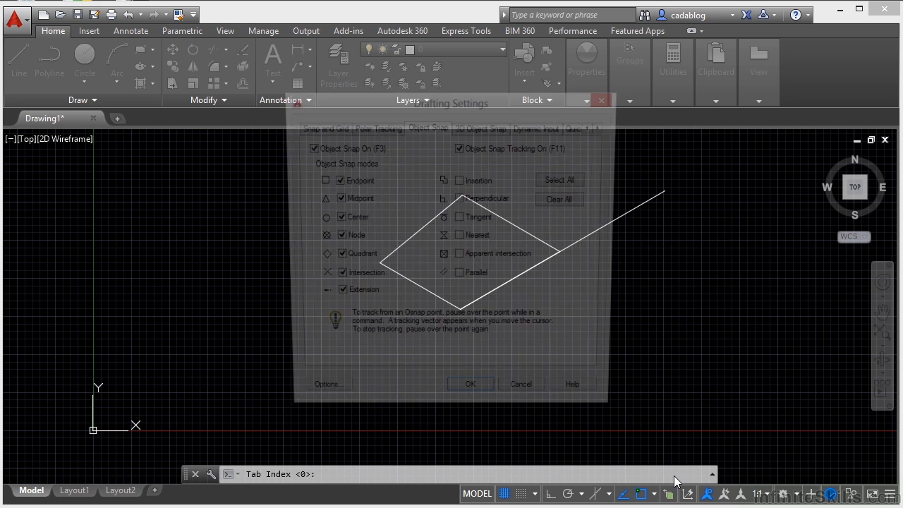
pyautogui.click(526, 400)
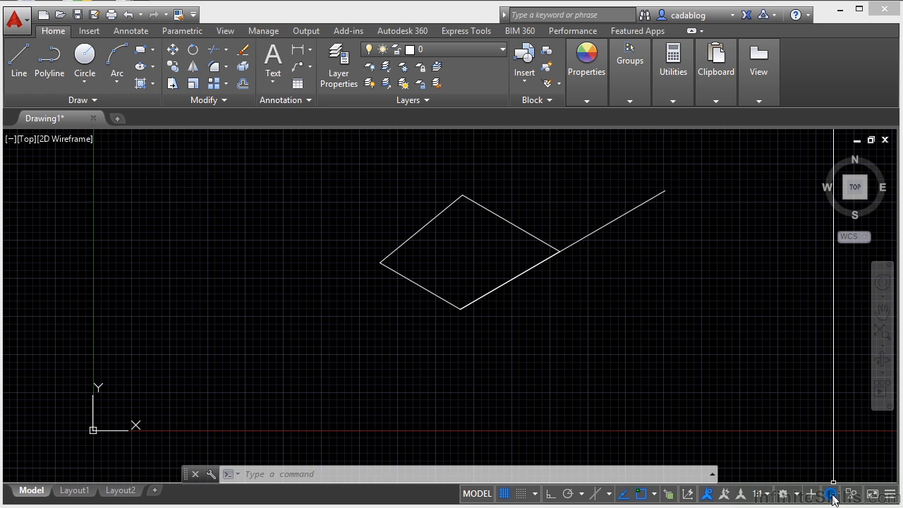
# - Show the Units control on the status bar, keeping Clean Screen shown, and choose Decimal as the drawing units
pyautogui.click(891, 494)
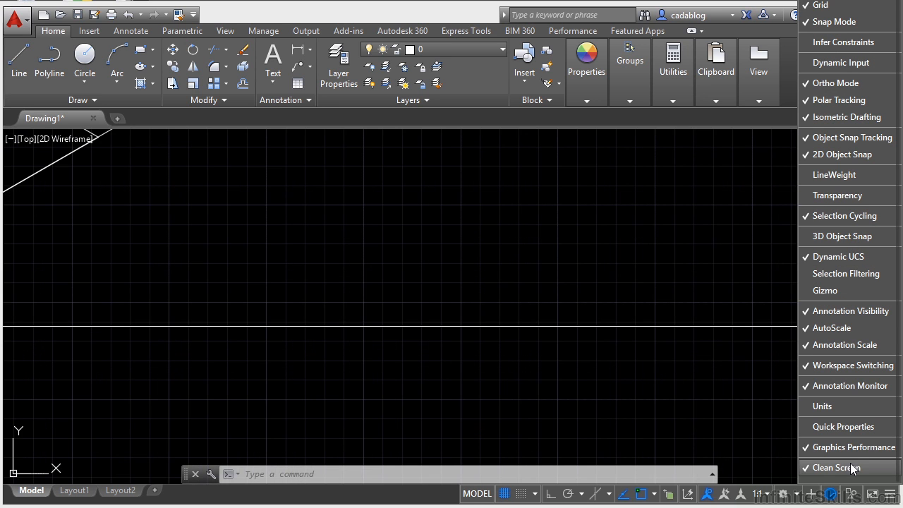
pyautogui.click(852, 469)
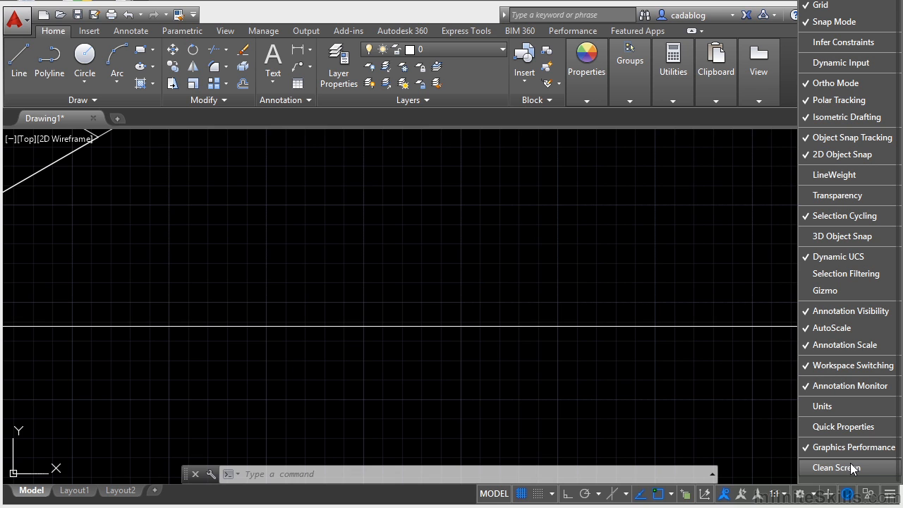
pyautogui.click(852, 469)
pyautogui.click(837, 407)
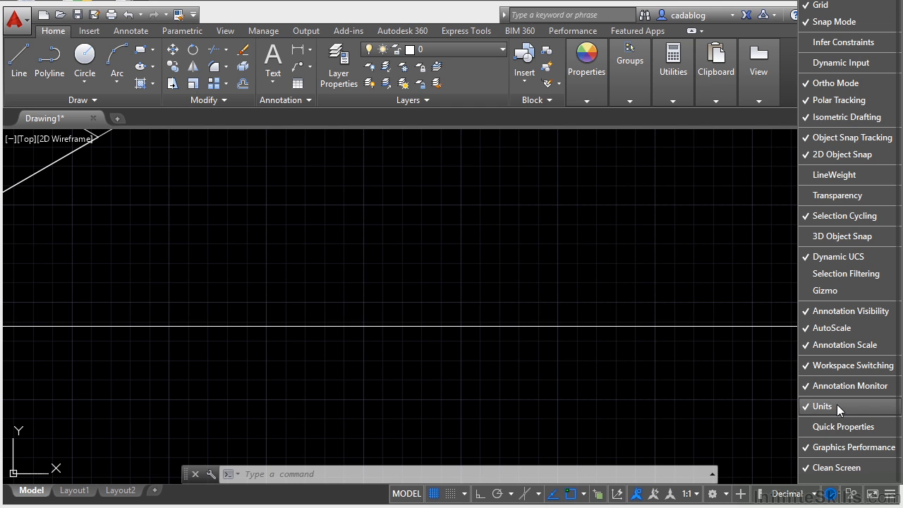
pyautogui.click(815, 493)
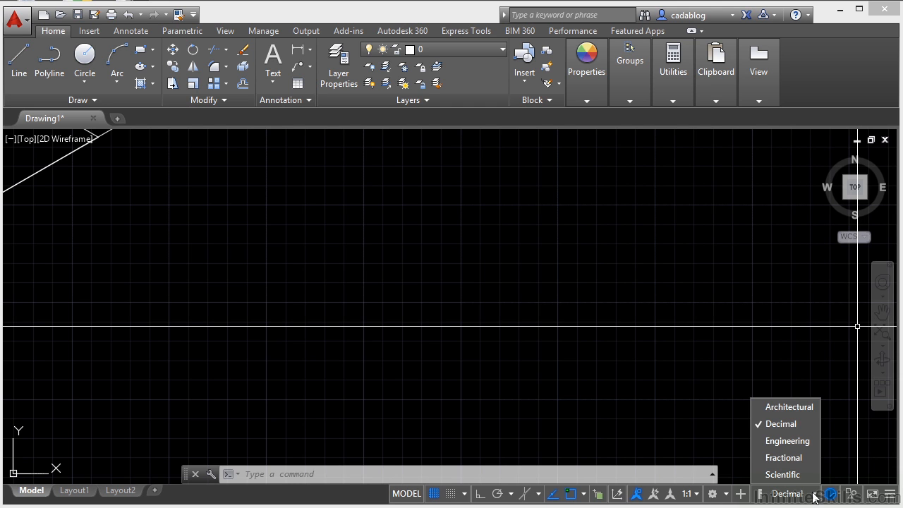
pyautogui.click(794, 423)
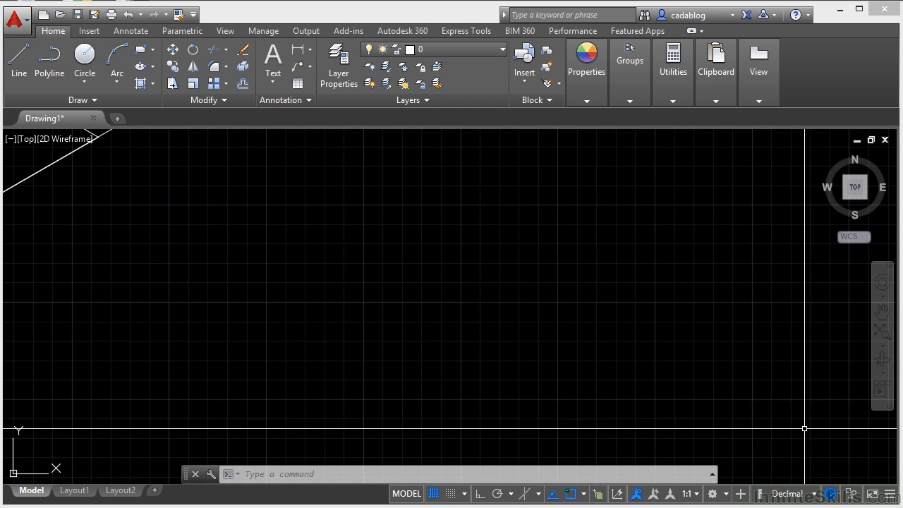
# - Show the Dynamic Input control and the cursor coordinates on the status bar
pyautogui.click(892, 494)
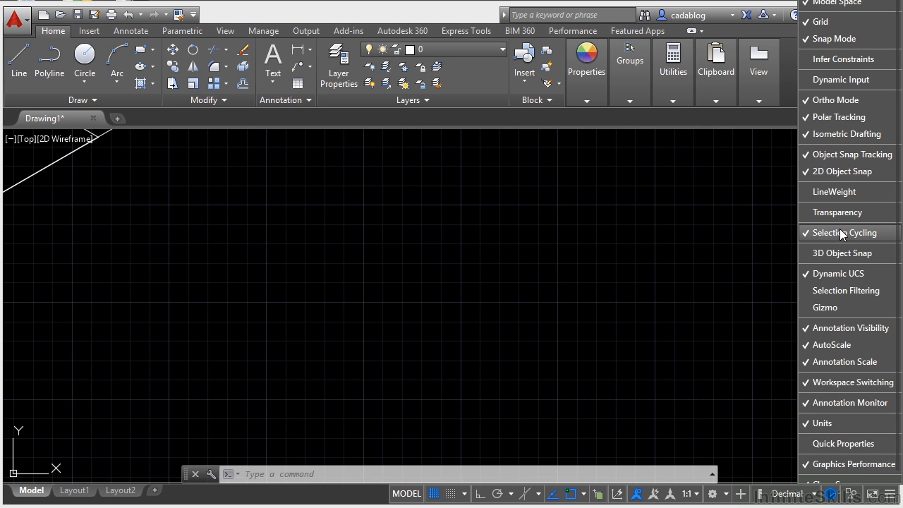
pyautogui.click(844, 77)
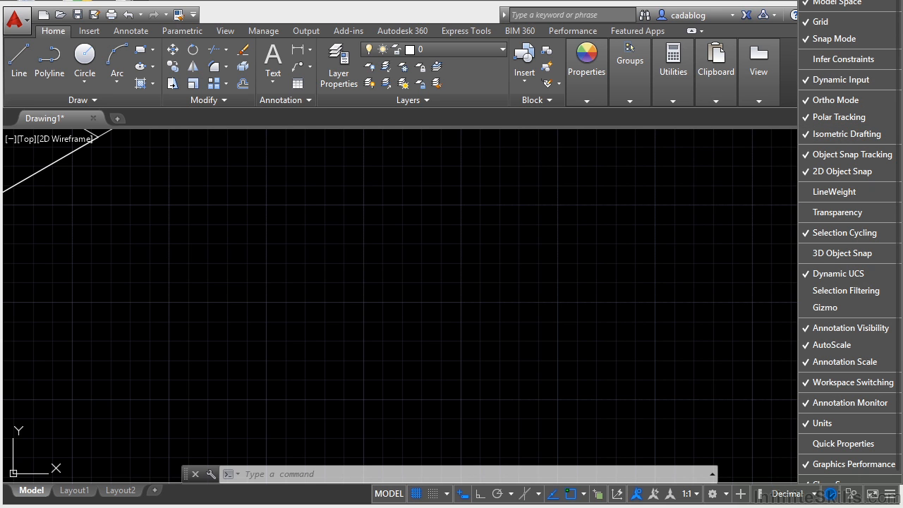
pyautogui.click(843, 0)
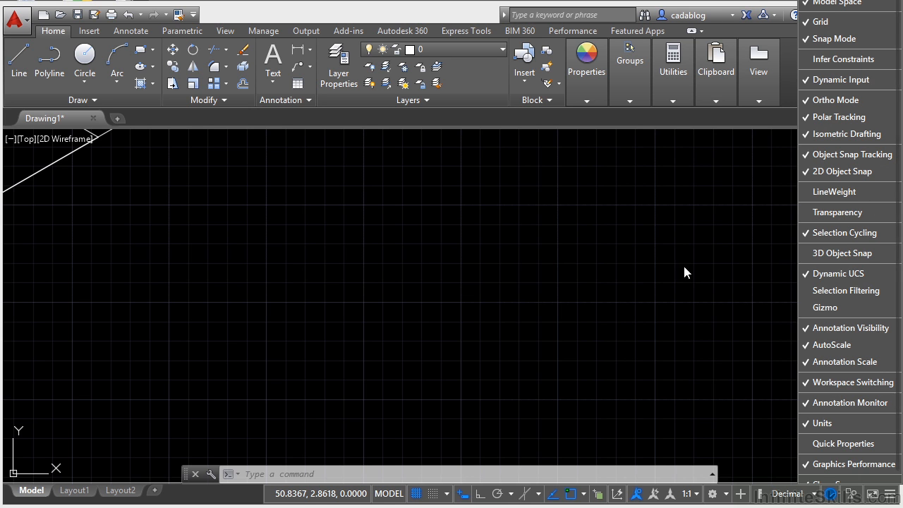
pyautogui.click(524, 320)
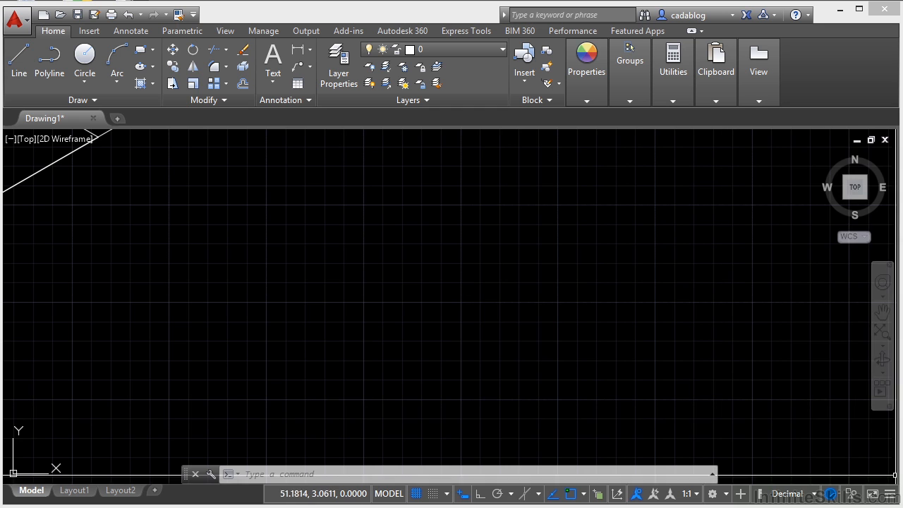
pyautogui.click(891, 495)
pyautogui.click(608, 351)
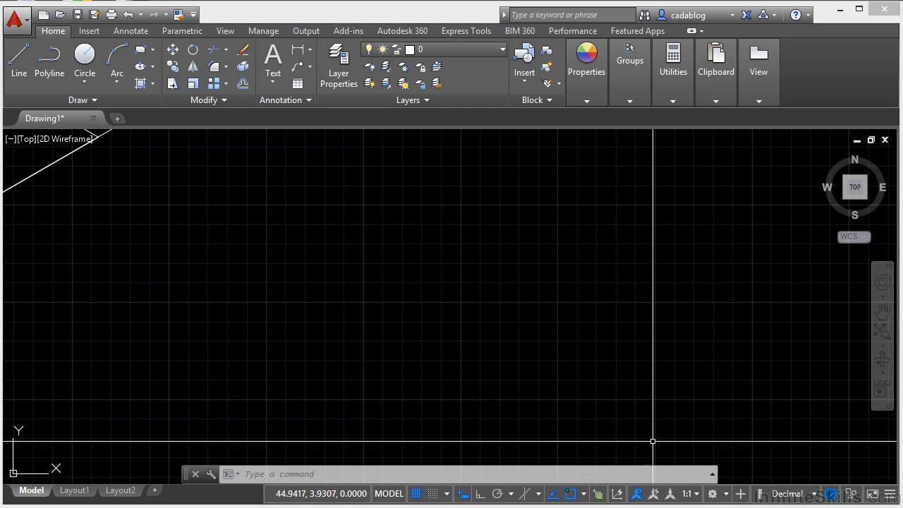
# - View the Dynamic Input drafting settings and close them without changes
pyautogui.rightClick(499, 498)
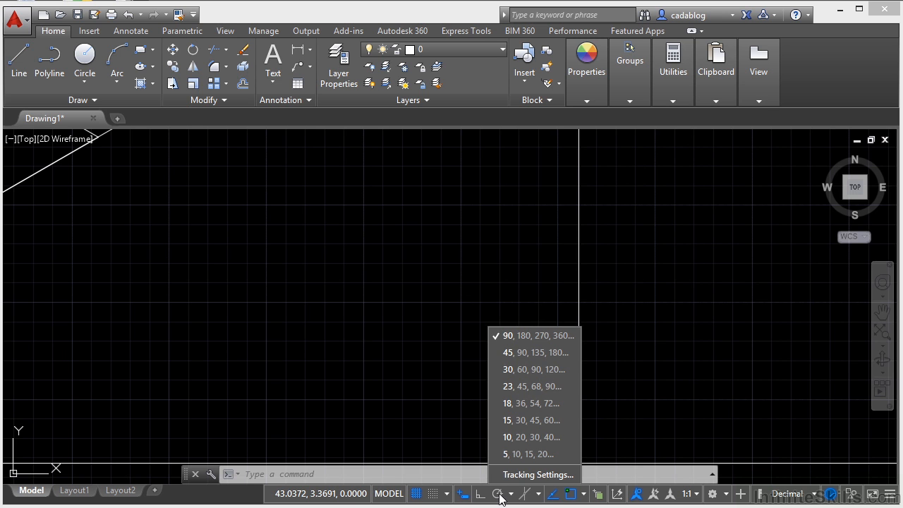
pyautogui.rightClick(462, 497)
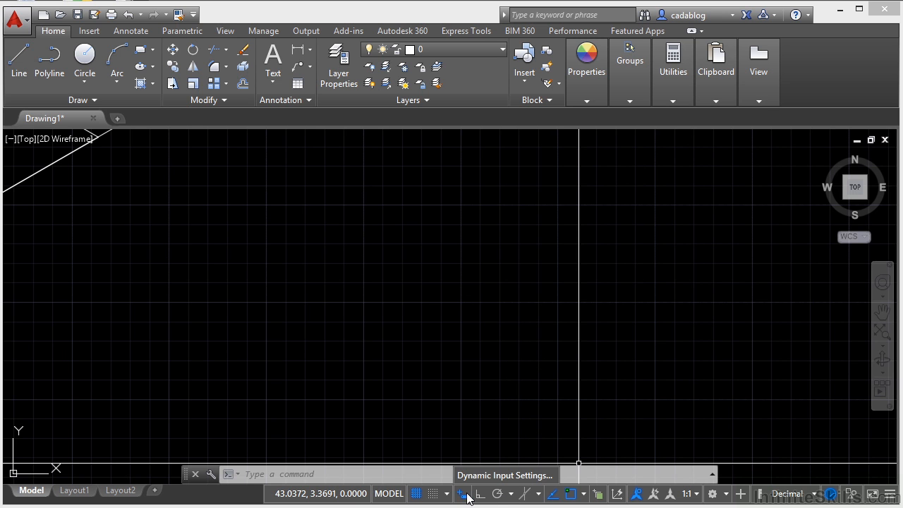
pyautogui.click(469, 481)
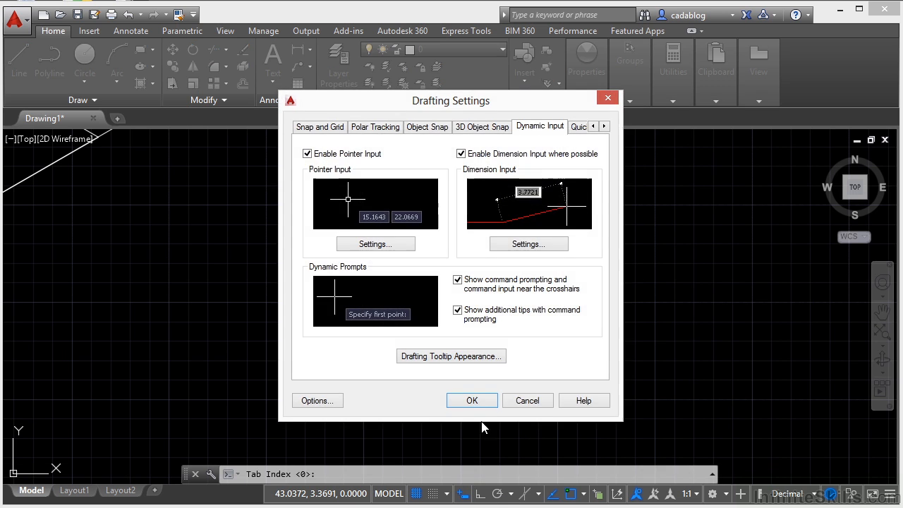
pyautogui.click(525, 400)
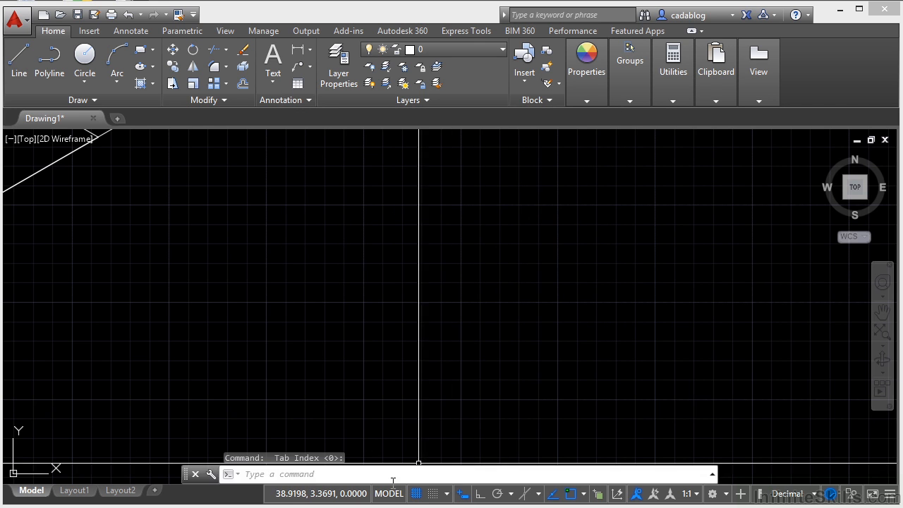
# - Set the status bar's coordinate display mode to Specific
pyautogui.rightClick(350, 493)
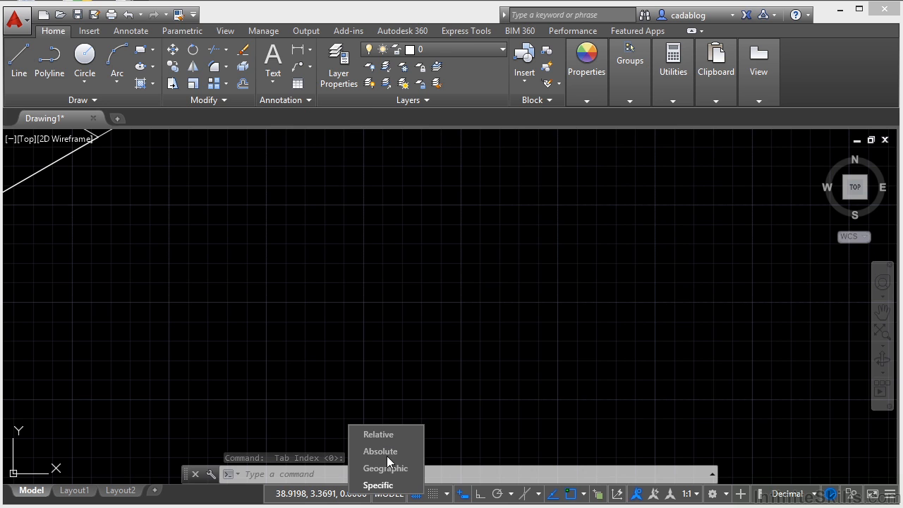
pyautogui.click(365, 483)
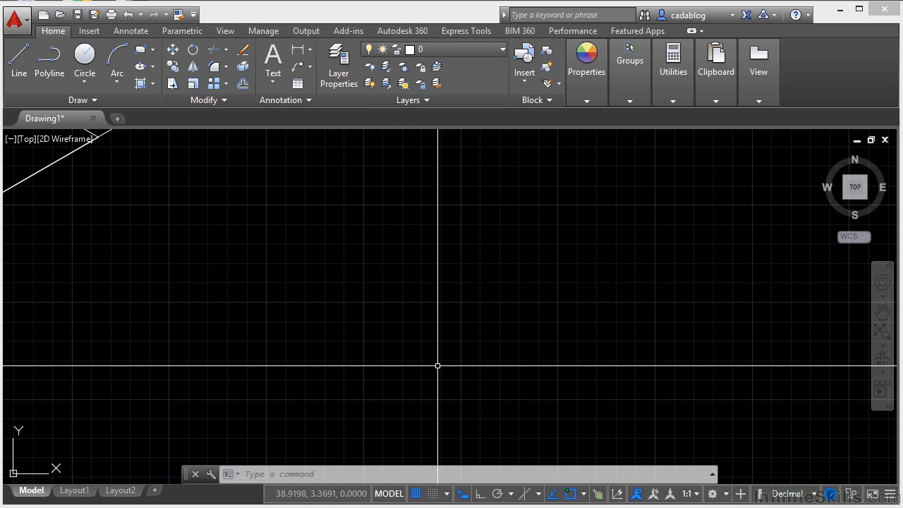